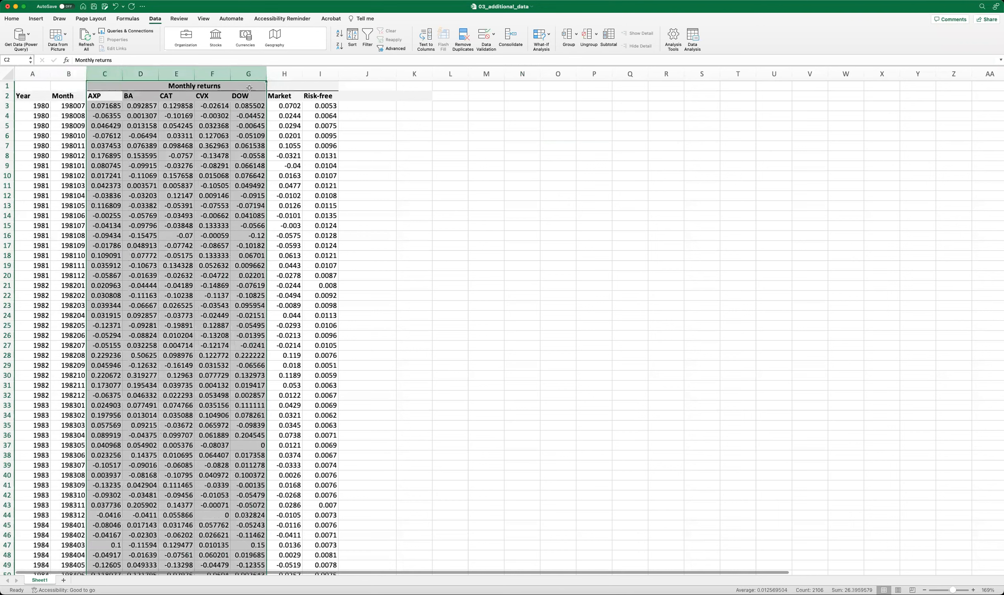
# Enter the header "excess return BA" in cell J2, beside the Risk-free column.
pyautogui.click(286, 74)
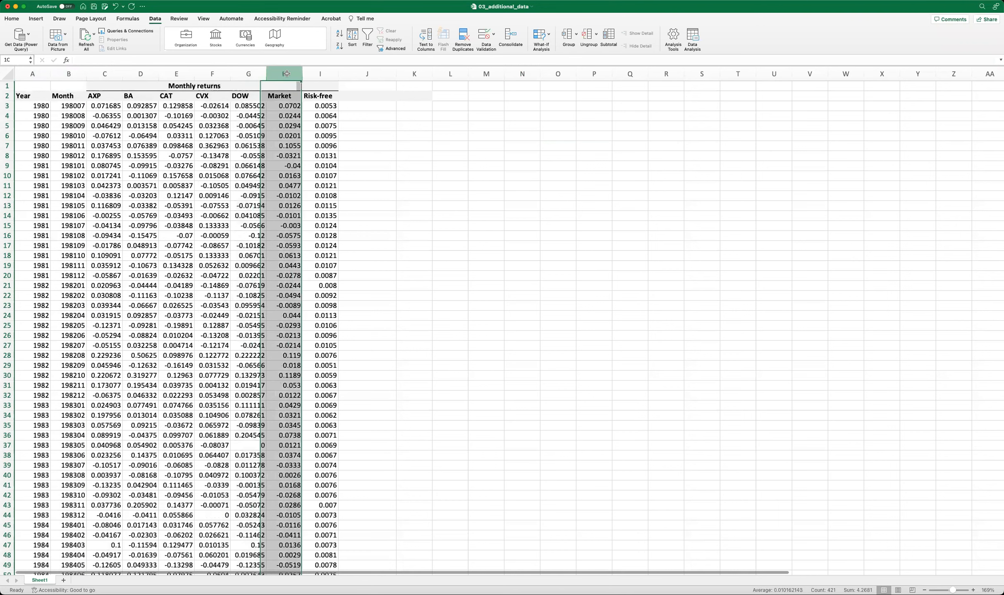
pyautogui.click(317, 74)
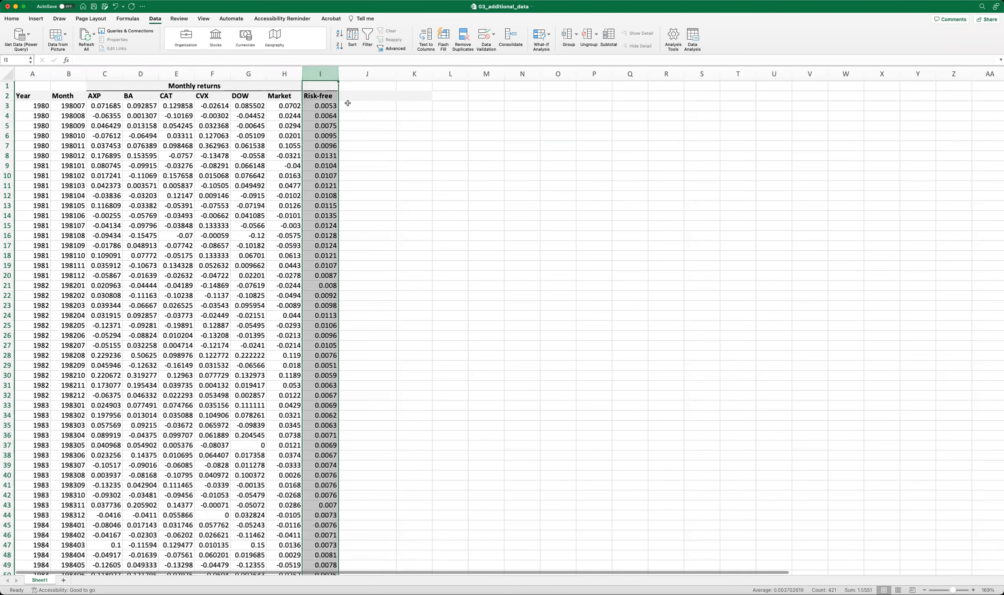
pyautogui.click(374, 103)
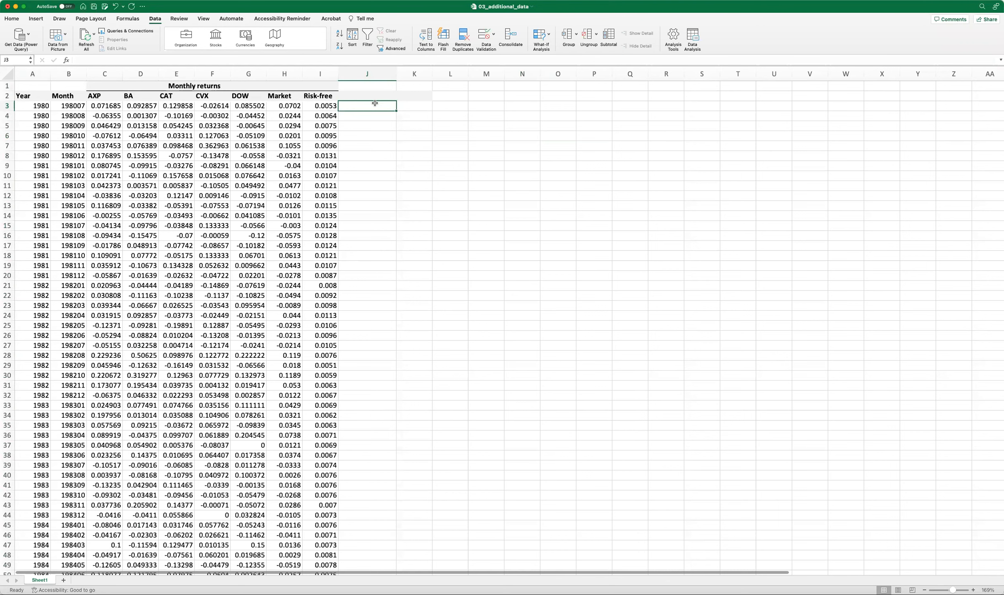
pyautogui.press('Up')
pyautogui.write('excess return BA')
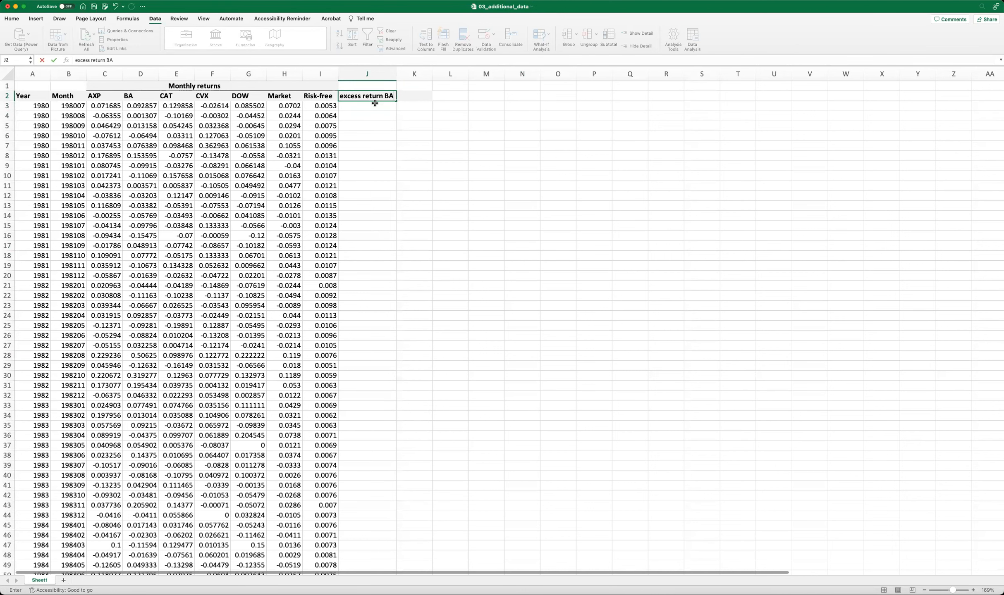
pyautogui.press('Return')
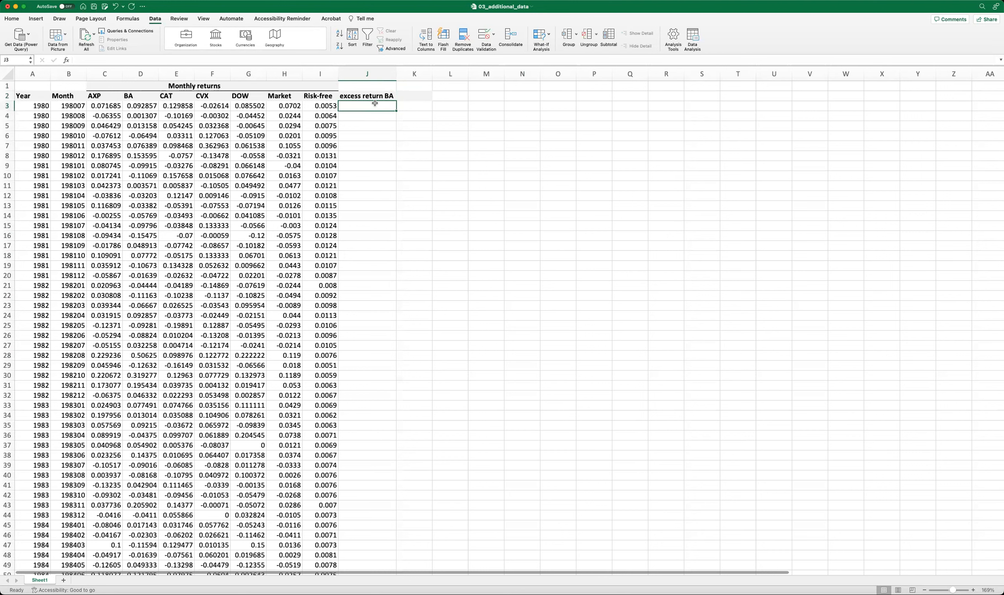
# Calculate BA's excess return in J3 with =D3-I3 and fill the formula down the whole column.
pyautogui.write('=')
pyautogui.press('Left')
pyautogui.press('Left')
pyautogui.press('Left')
pyautogui.press('Left')
pyautogui.press('Left')
pyautogui.press('Left')
pyautogui.write('-')
pyautogui.press('Left')
pyautogui.hotkey('ctrl', 'Return')
pyautogui.doubleClick(396, 110)
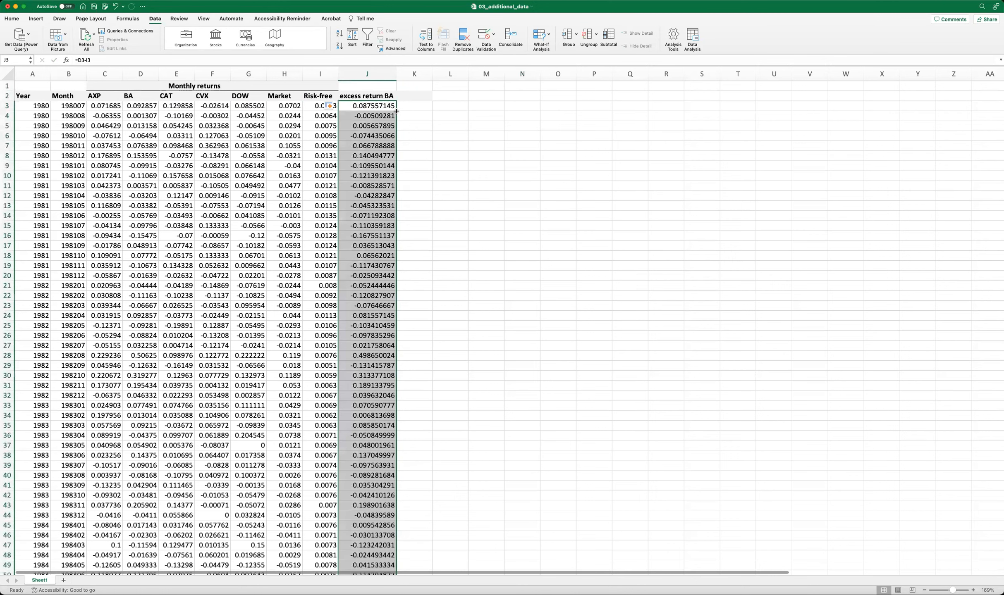
# Check the copied formulas in the first rows of the BA excess return column.
pyautogui.click(371, 108)
pyautogui.press('Down')
pyautogui.press('Down')
pyautogui.press('Down')
pyautogui.press('Down')
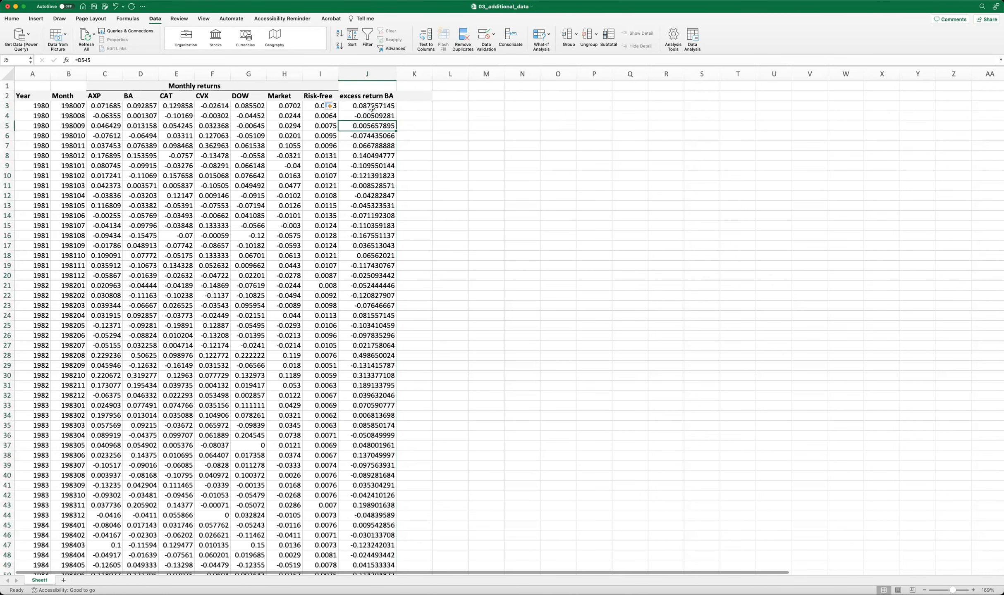
pyautogui.press('Up')
pyautogui.press('Up')
pyautogui.press('Up')
pyautogui.press('Up')
pyautogui.press('Up')
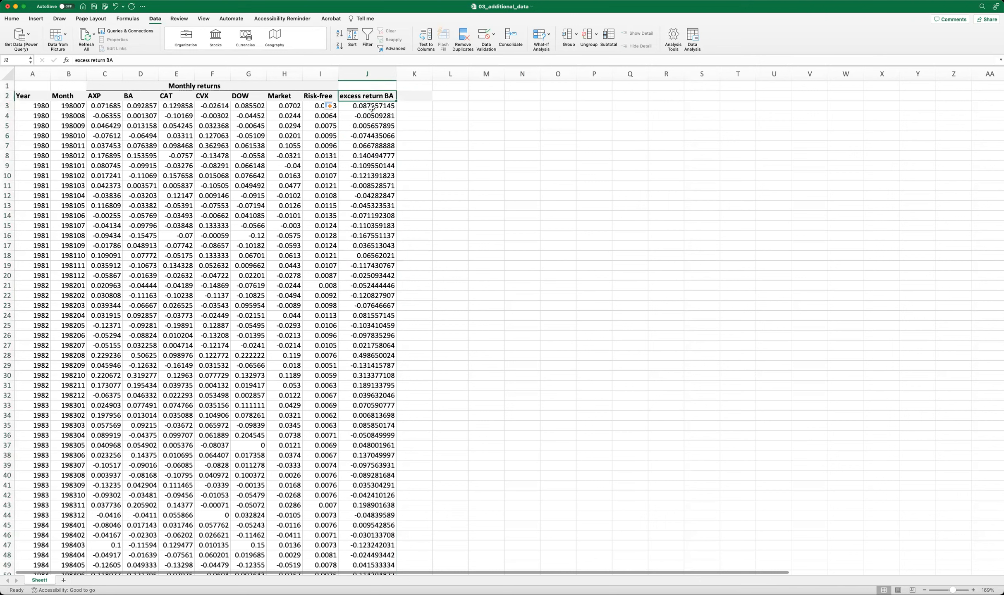
# Enter the header "excess return market" in cell K2.
pyautogui.press('Right')
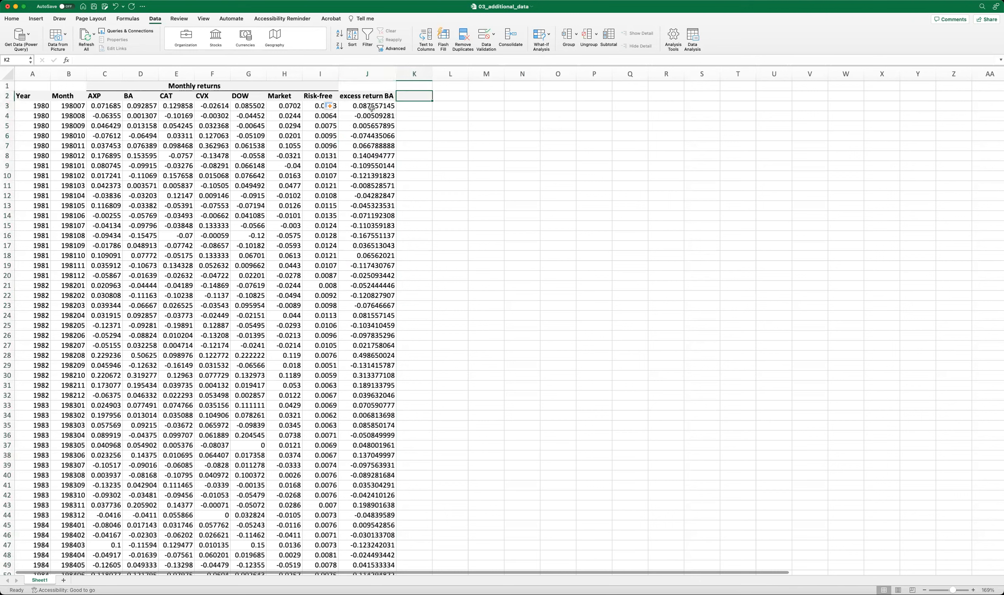
pyautogui.write('excess return')
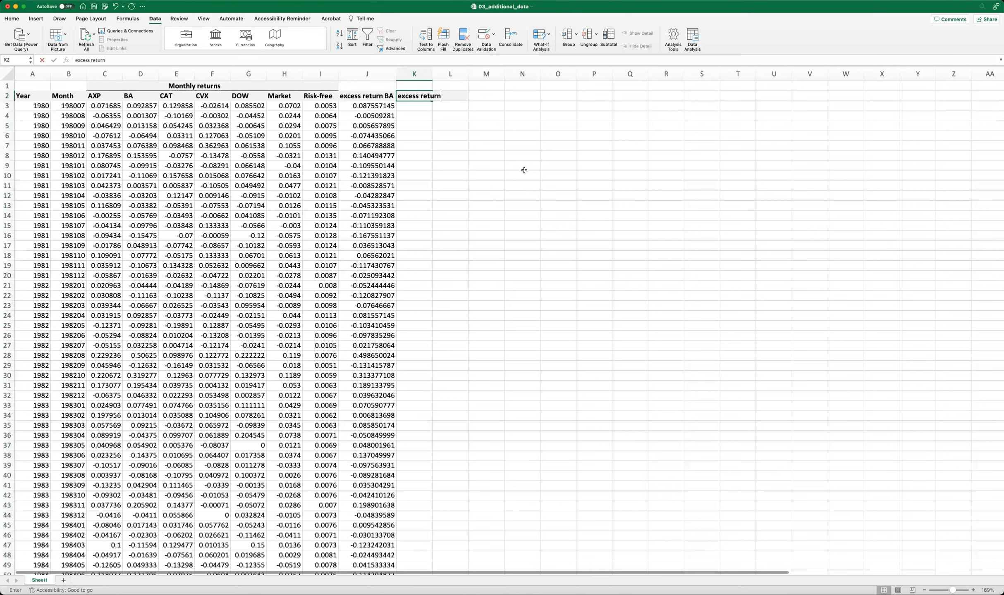
pyautogui.write(' market')
pyautogui.press('Return')
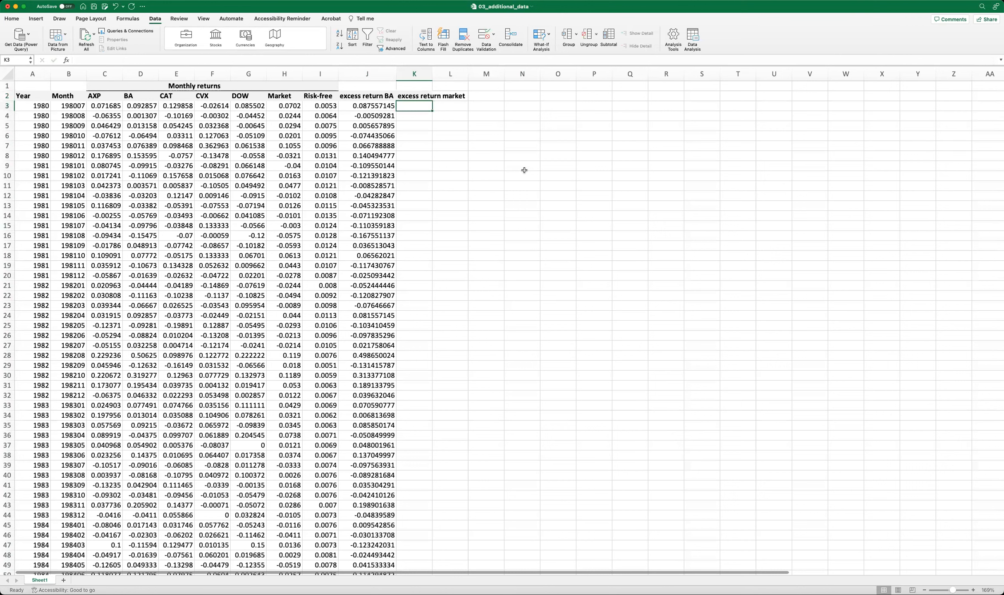
# Calculate the market excess return in K3 with =H3-I3 and fill the formula down the whole column.
pyautogui.write('=')
pyautogui.press('Left')
pyautogui.press('Left')
pyautogui.press('Left')
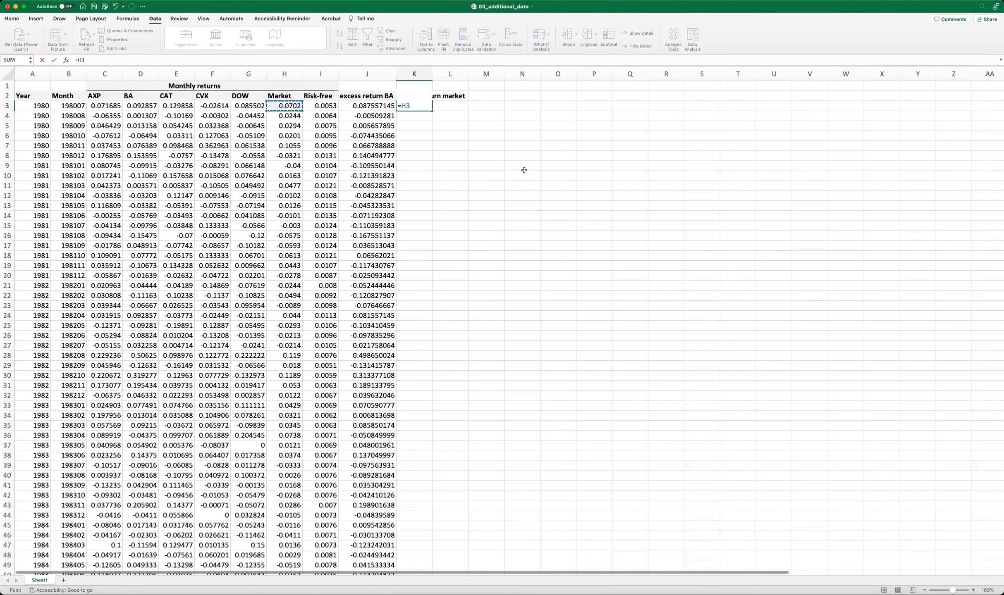
pyautogui.write('-')
pyautogui.press('Left')
pyautogui.press('Left')
pyautogui.hotkey('ctrl', 'Return')
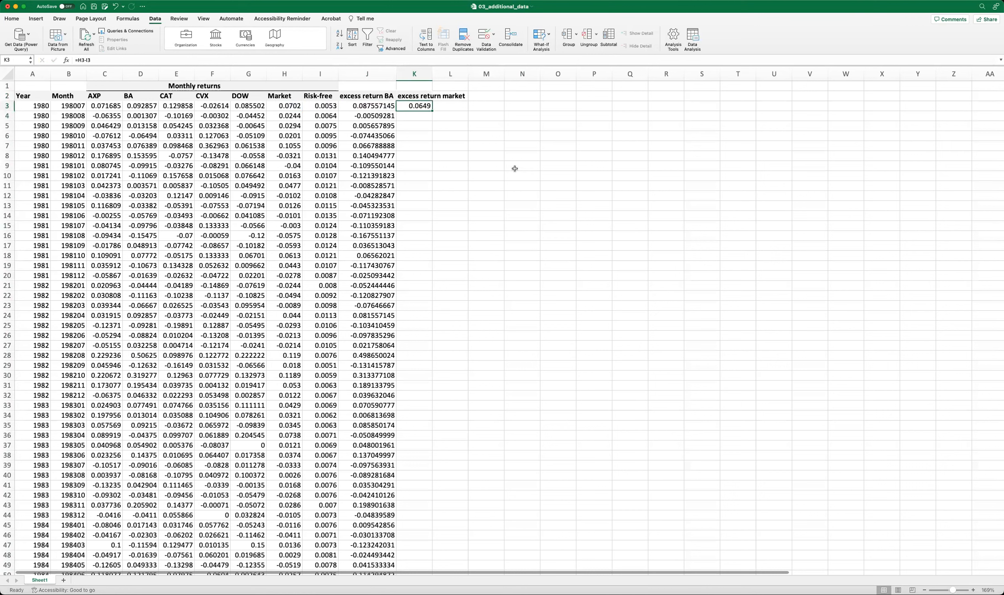
pyautogui.doubleClick(431, 111)
pyautogui.click(404, 194)
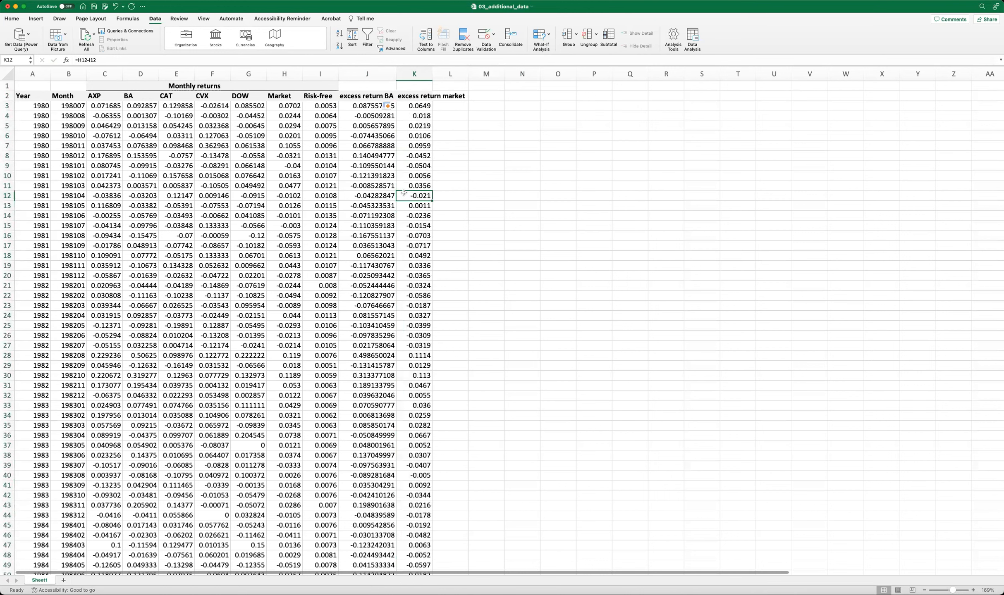
# Label the BA excess return column Y in J1 and the market excess return column X in K1.
pyautogui.click(376, 89)
pyautogui.write('Y')
pyautogui.press('Tab')
pyautogui.write('X')
pyautogui.press('Down')
pyautogui.press('Down')
# Make sure the Analysis ToolPak add-in is enabled.
pyautogui.click(151, 5)
pyautogui.click(150, 183)
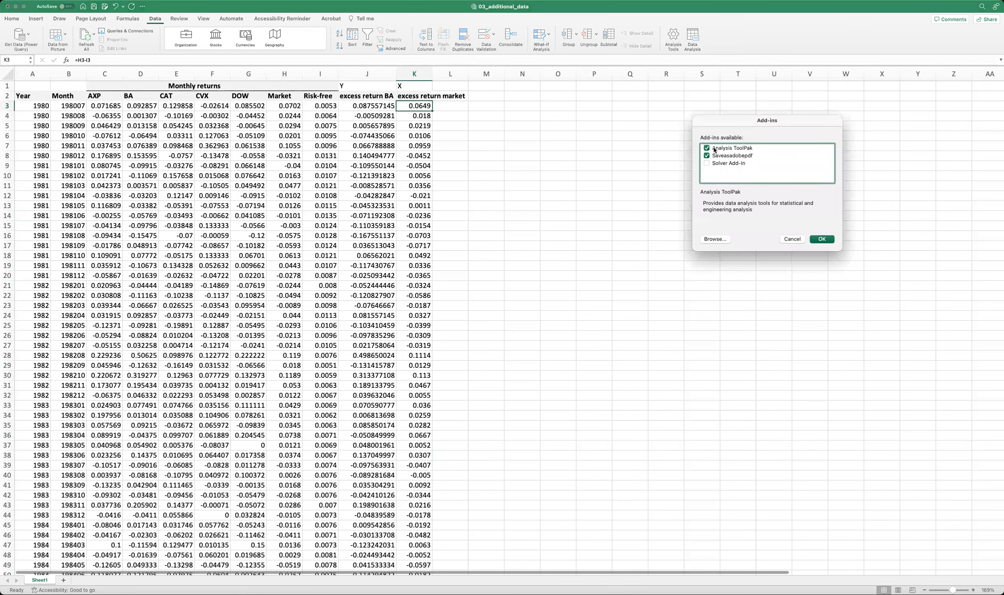
pyautogui.click(707, 149)
pyautogui.click(707, 148)
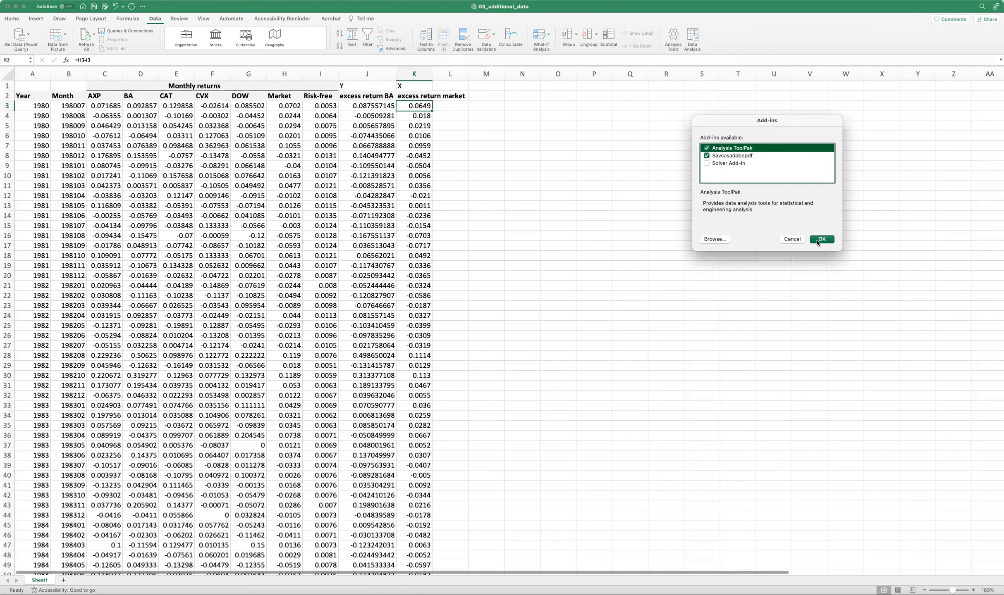
pyautogui.click(821, 239)
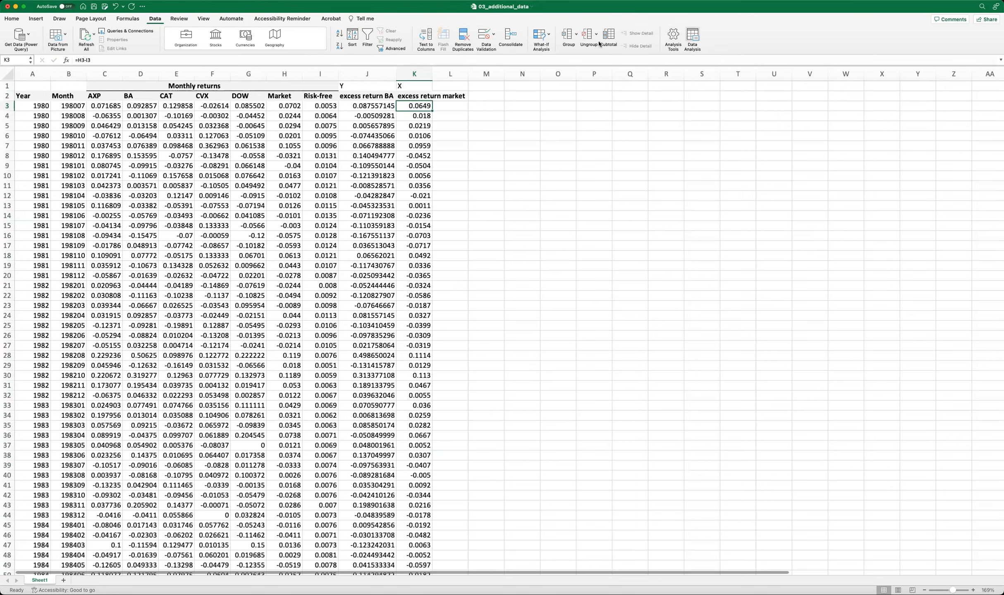
# Open the Regression tool from the data analysis tools.
pyautogui.click(155, 20)
pyautogui.click(155, 20)
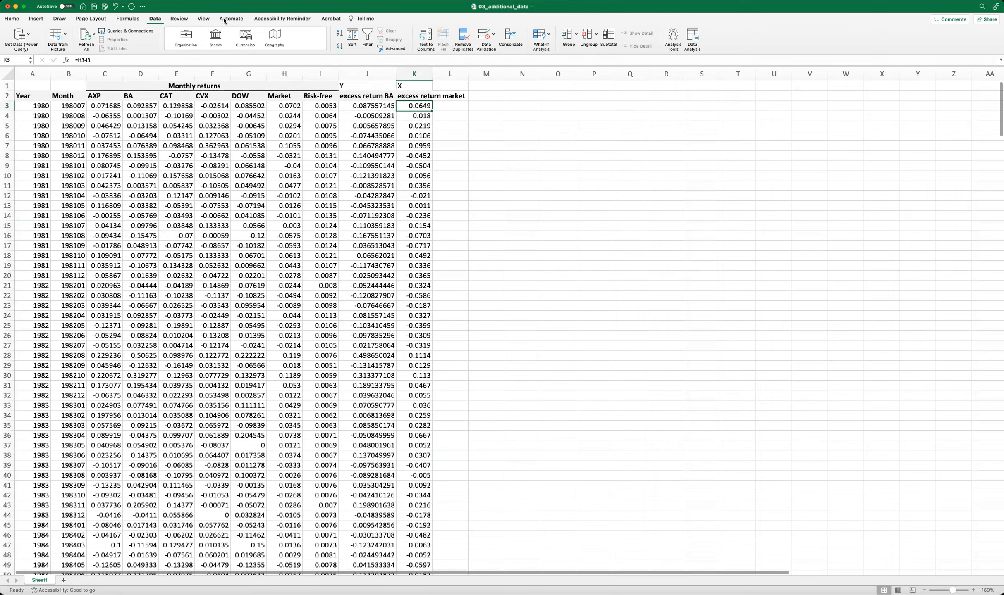
pyautogui.click(694, 48)
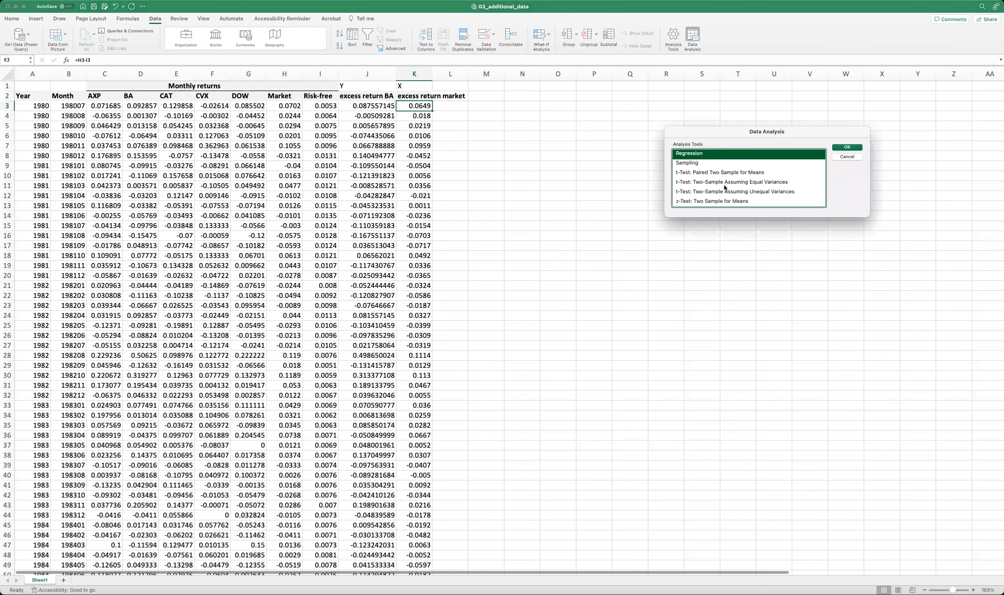
pyautogui.scroll(2, 724, 188)
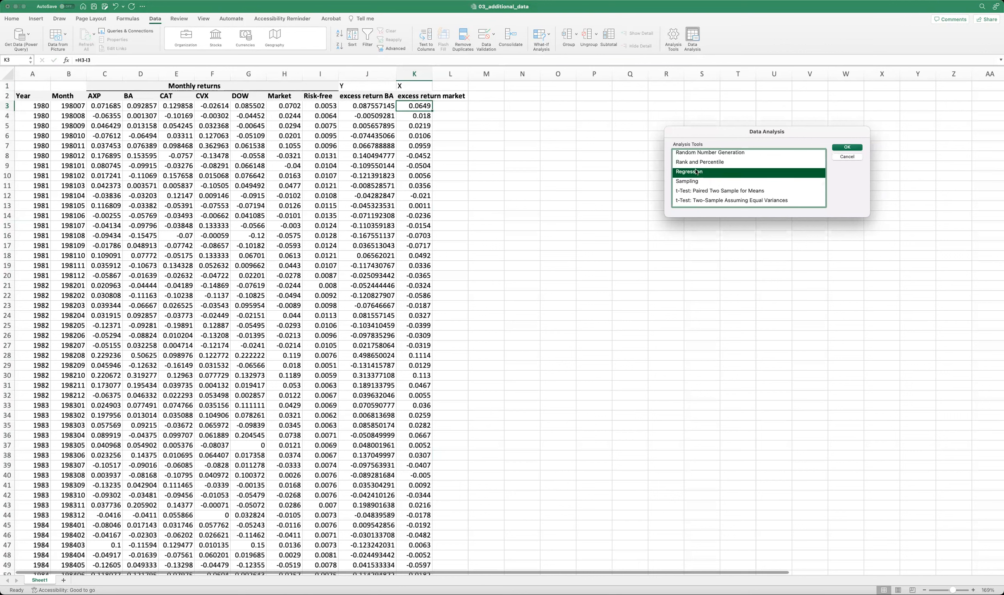
pyautogui.click(846, 148)
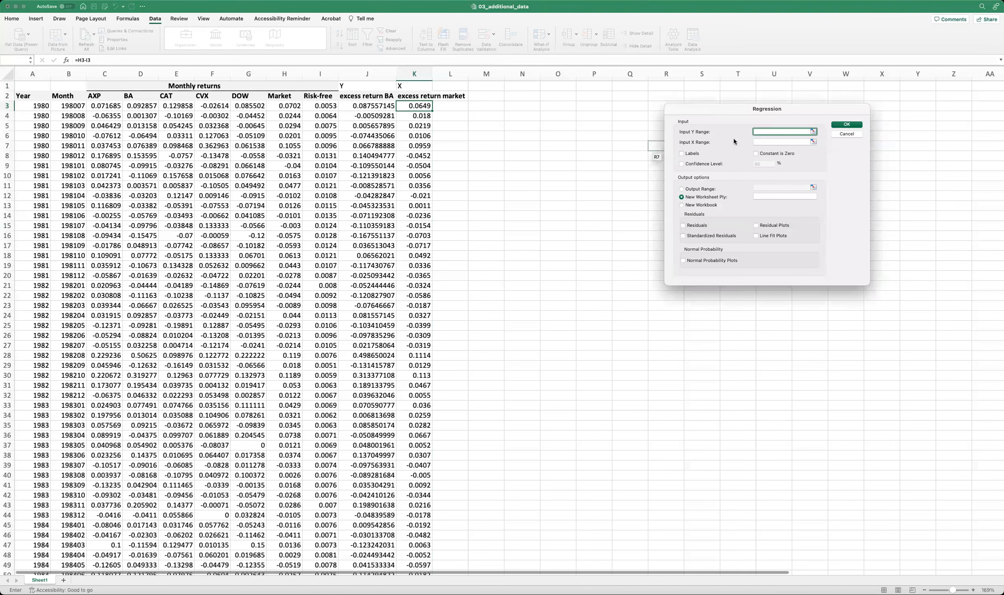
# Set the regression's Y input range to the BA excess returns, $J$3:$J$422.
pyautogui.click(814, 131)
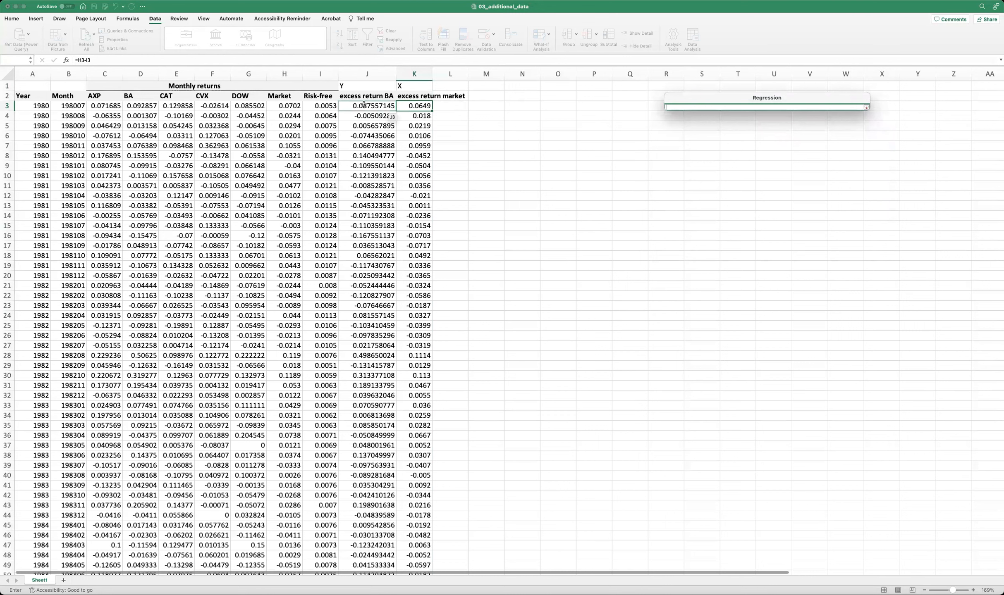
pyautogui.click(363, 105)
pyautogui.hotkey('ctrl', 'shift', 'Down')
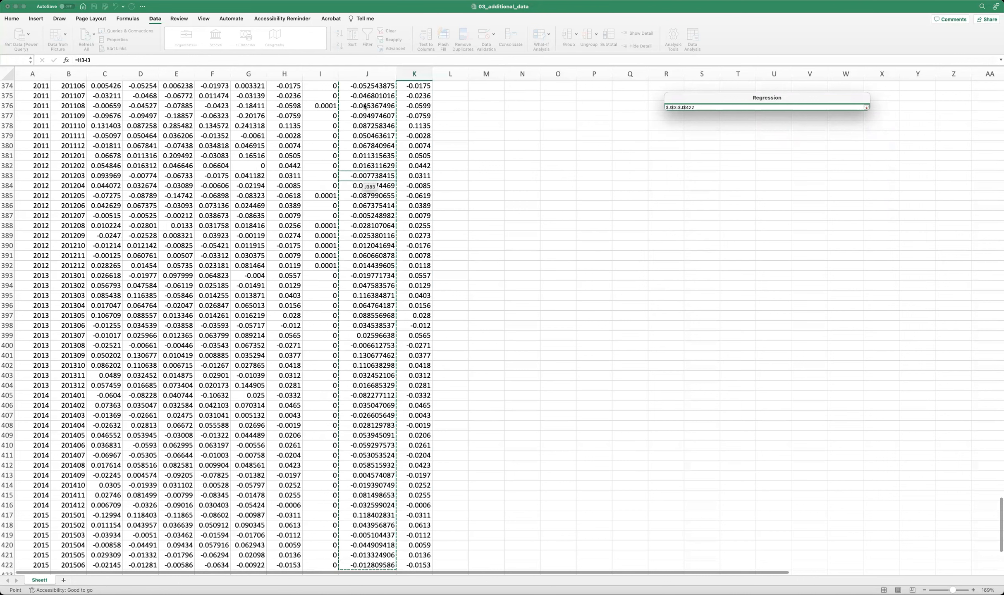
pyautogui.press('Return')
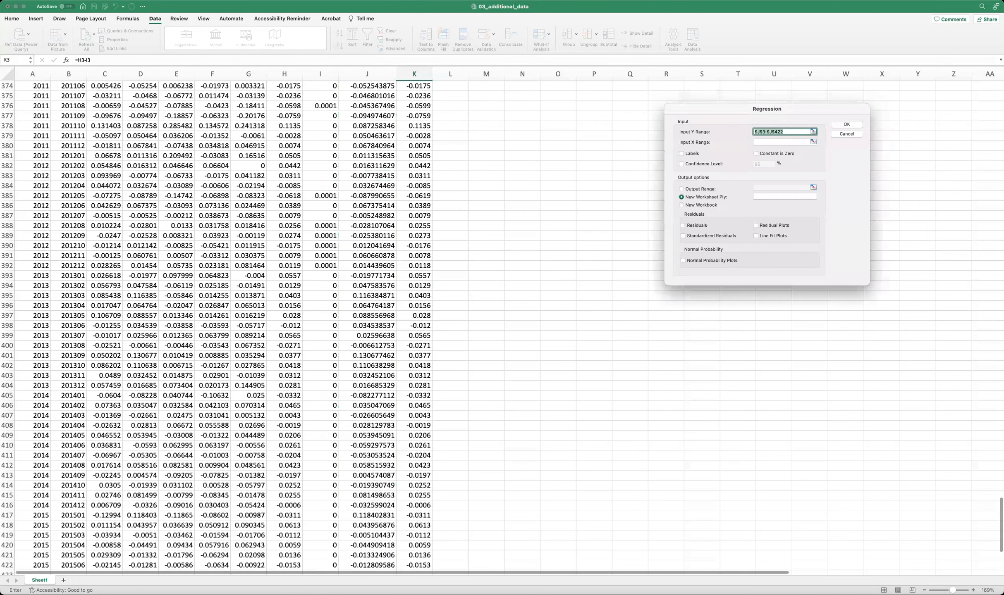
# Set the regression's X input range to the market excess returns, $K$3:$K$422.
pyautogui.click(764, 143)
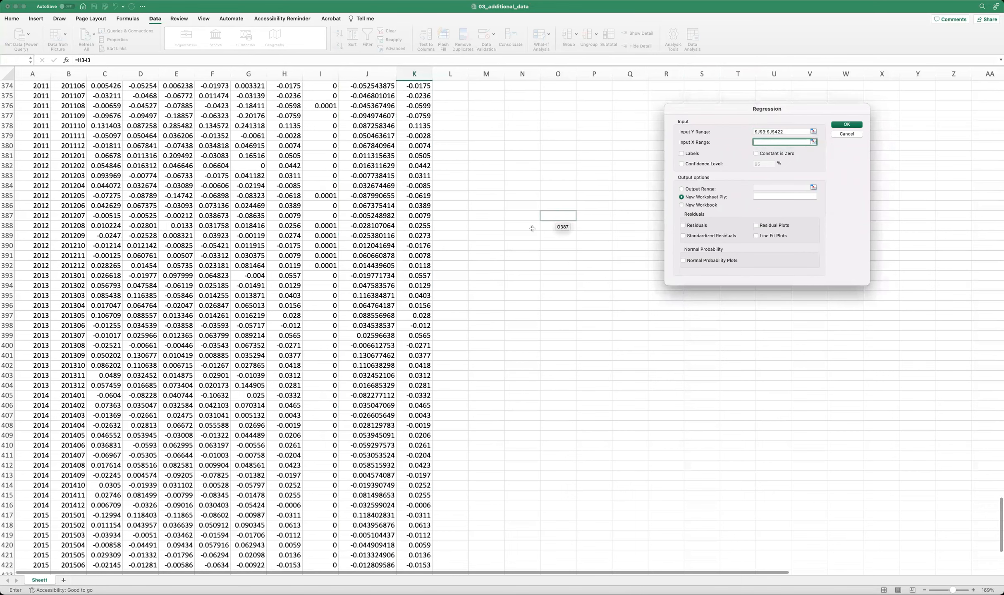
pyautogui.scroll(2, 385, 315)
pyautogui.scroll(20, 386, 316)
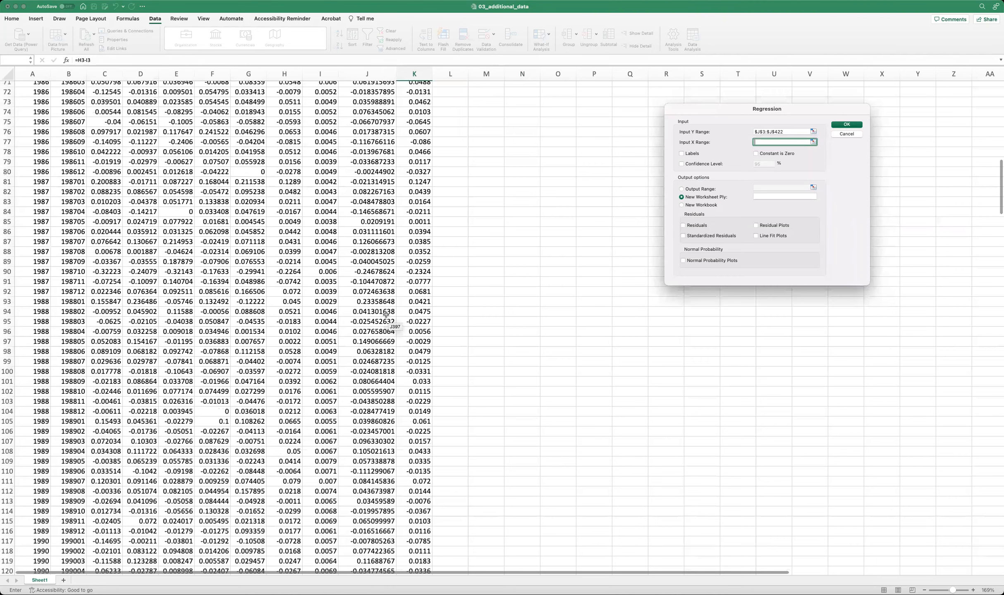
pyautogui.scroll(7, 411, 77)
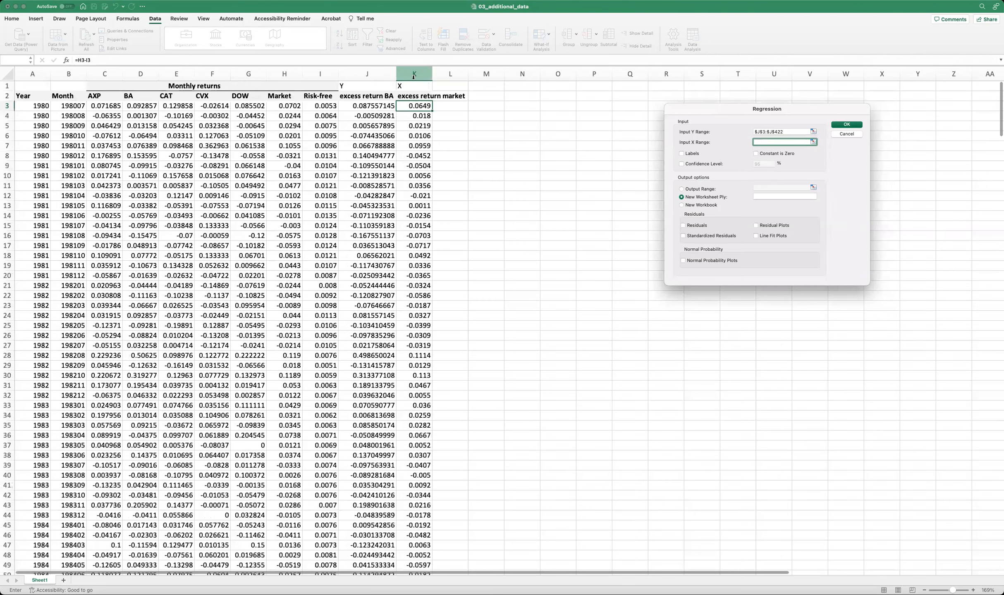
pyautogui.click(814, 143)
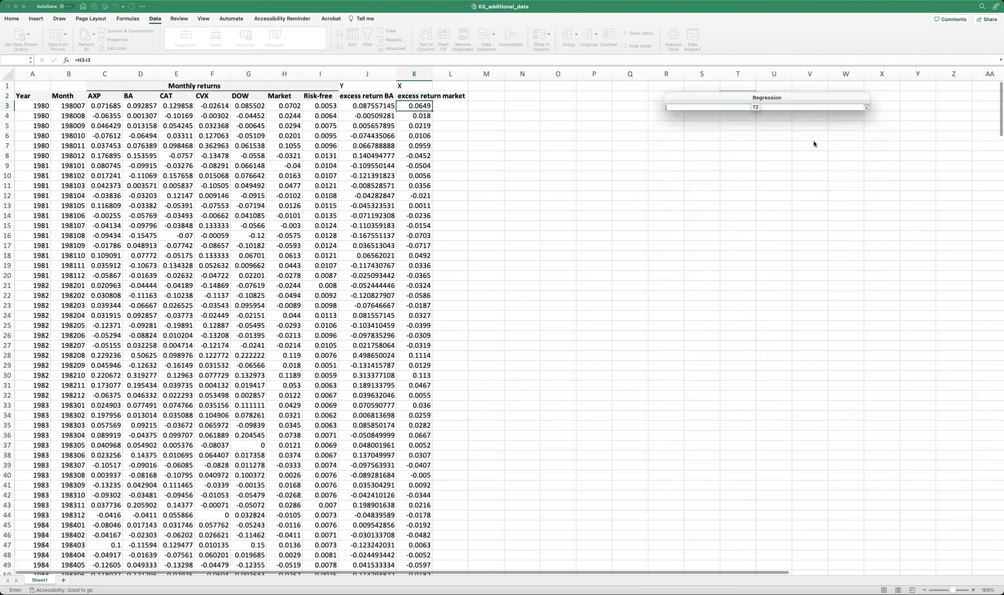
pyautogui.click(410, 105)
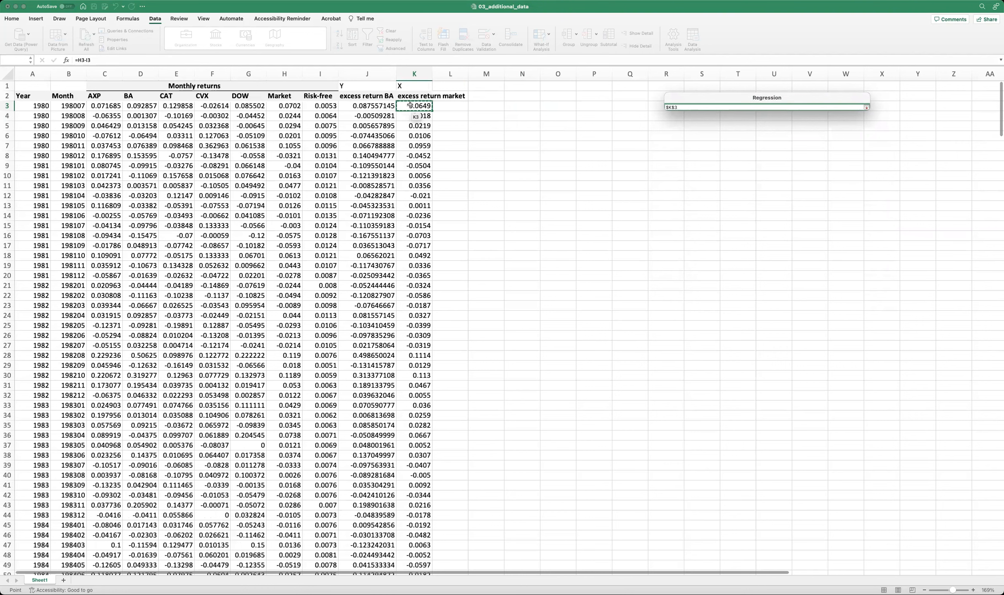
pyautogui.press('super+shift+Down')
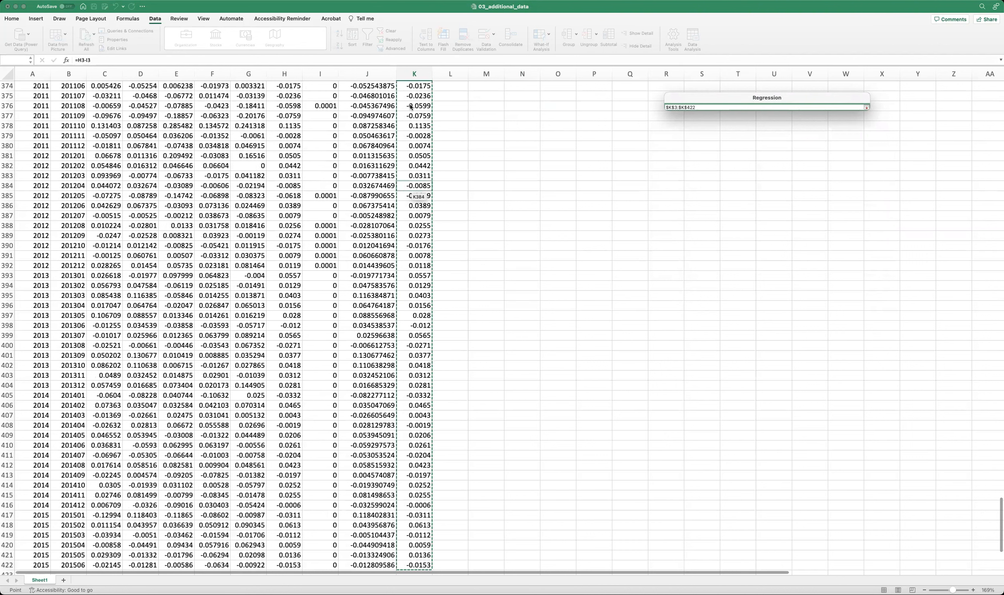
pyautogui.press('Return')
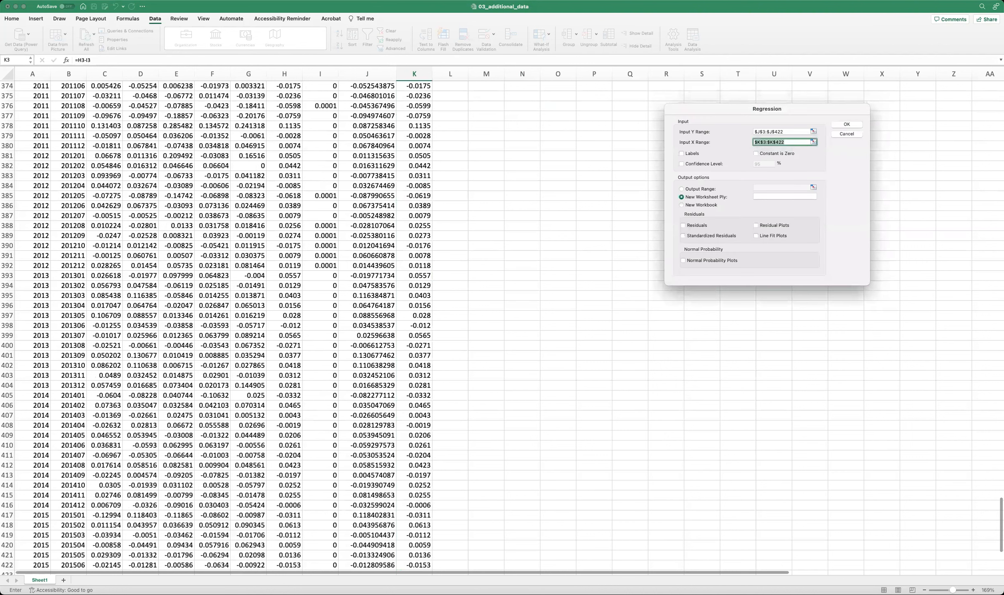
# Run the regression with its output on a new worksheet.
pyautogui.scroll(20, 404, 247)
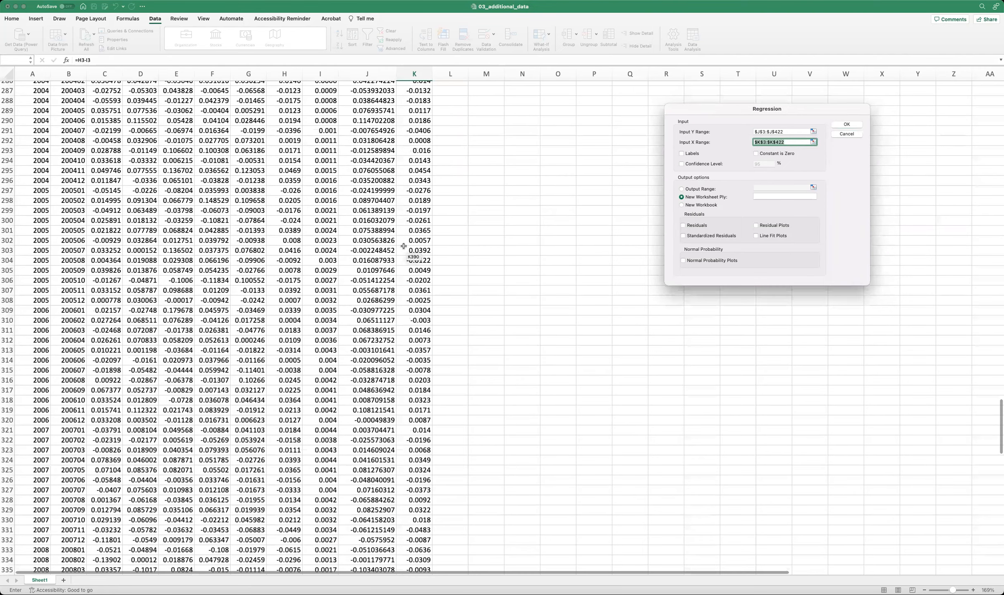
pyautogui.scroll(20, 403, 247)
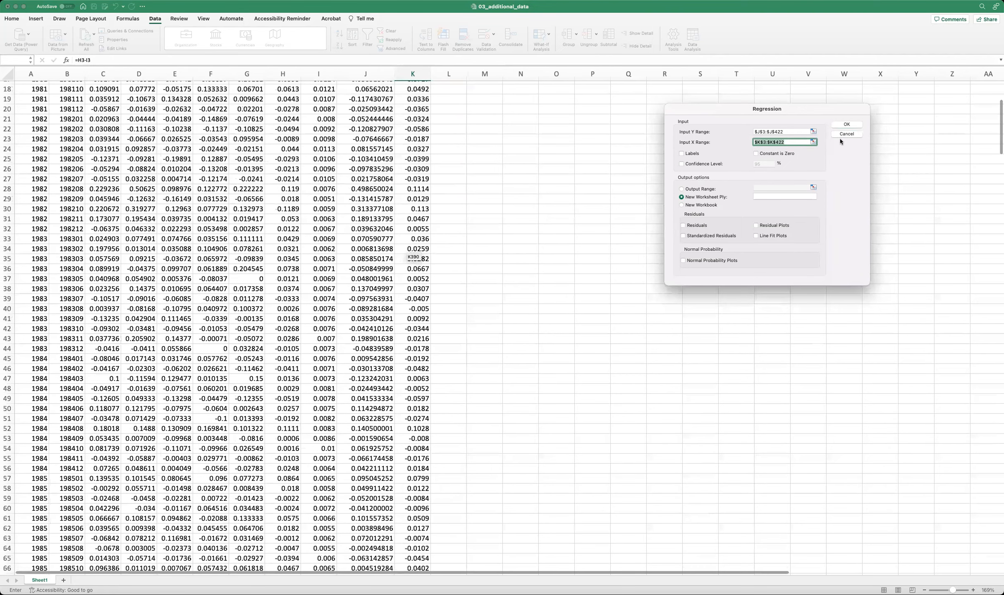
pyautogui.click(844, 126)
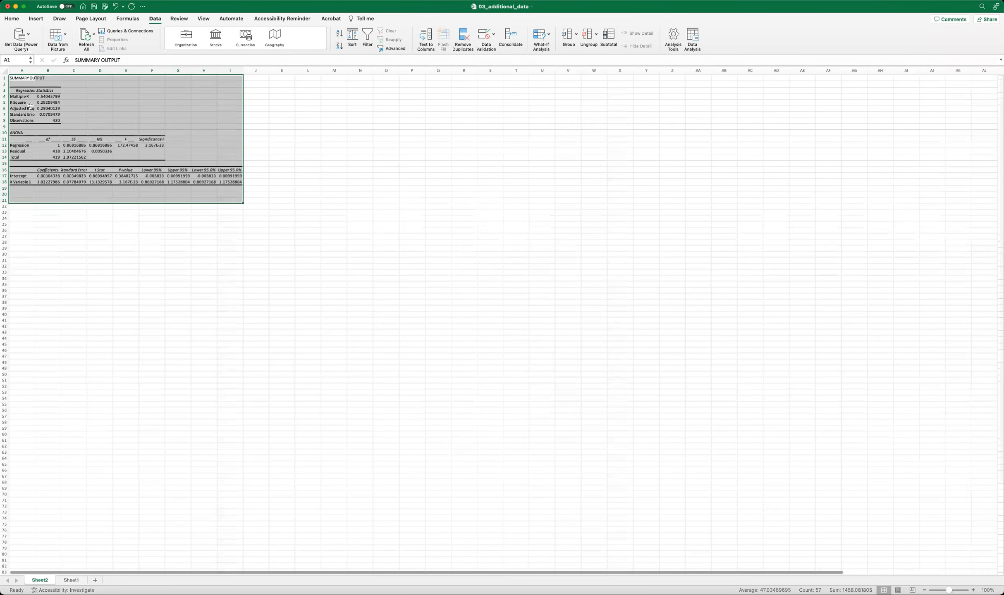
# Highlight the intercept coefficient in B17 with a yellow fill.
pyautogui.scroll(10, 26, 80)
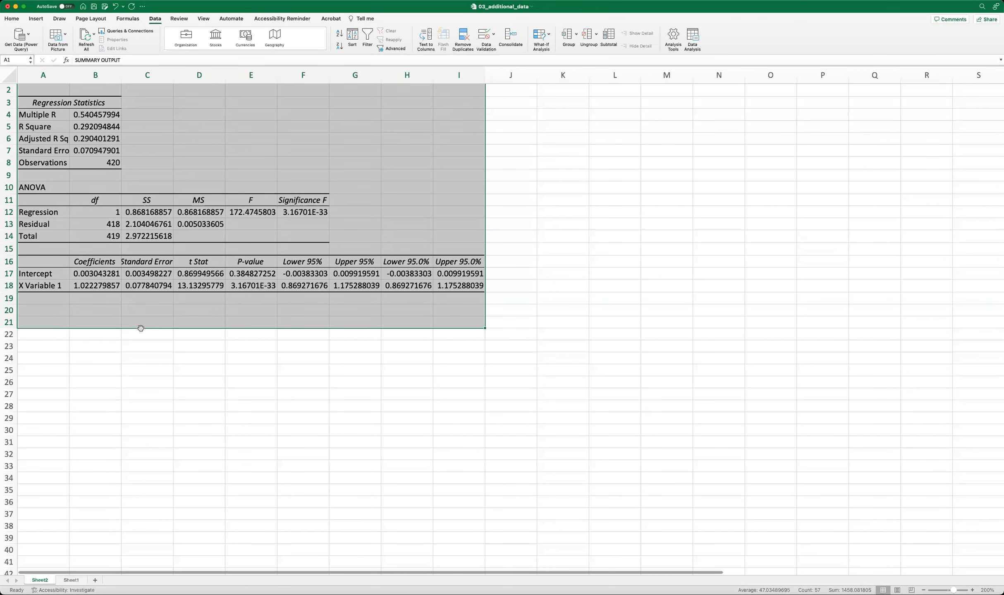
pyautogui.click(88, 270)
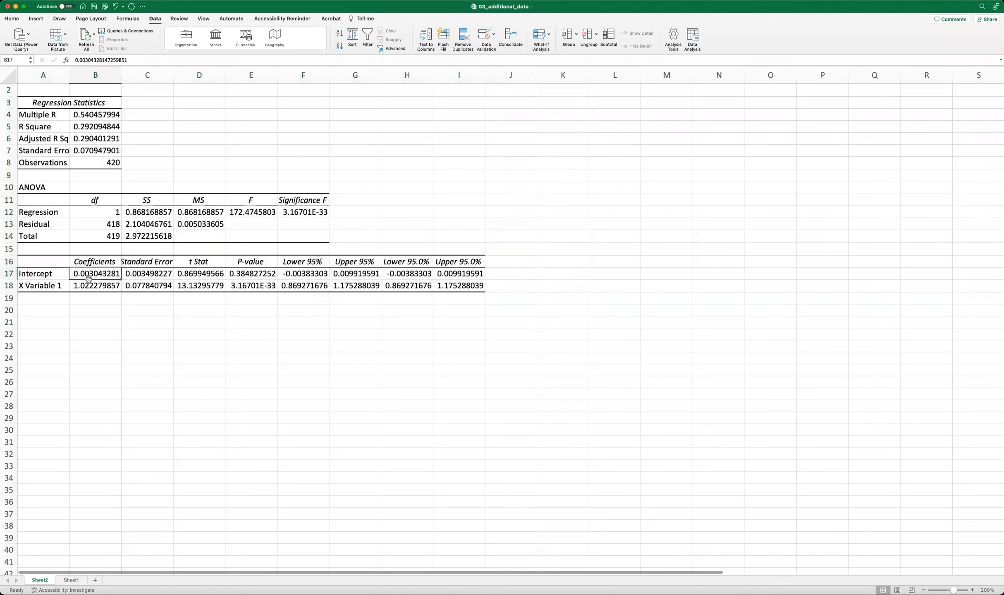
pyautogui.click(11, 19)
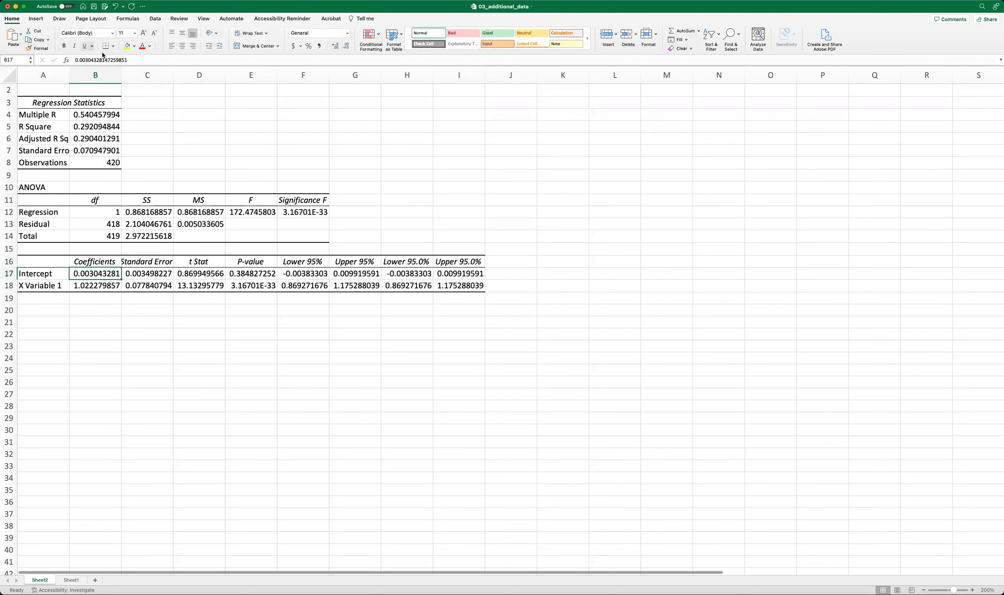
pyautogui.click(127, 46)
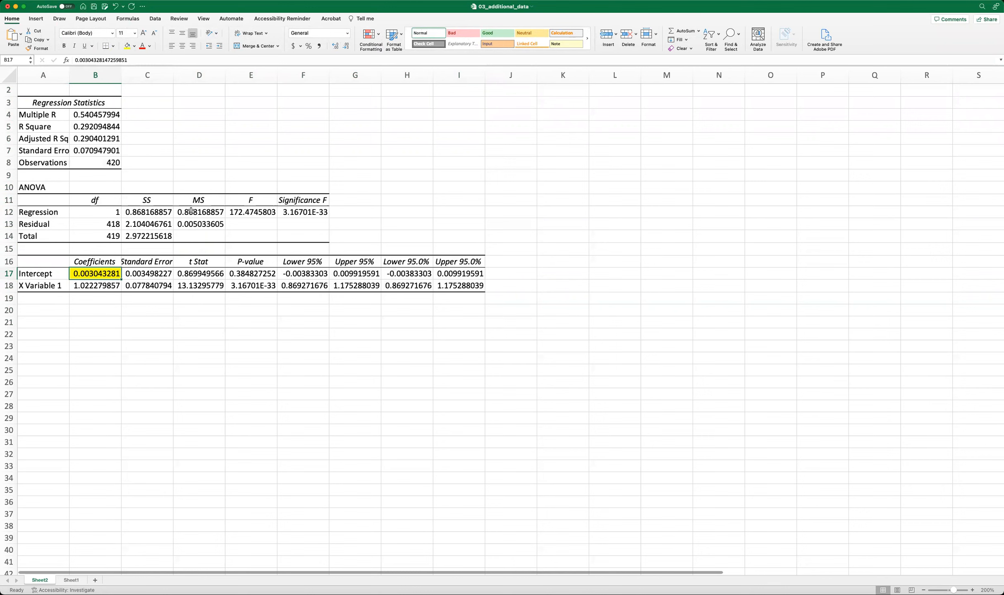
# Set the font color of the X Variable 1 coefficient in B18 to red.
pyautogui.press('Down')
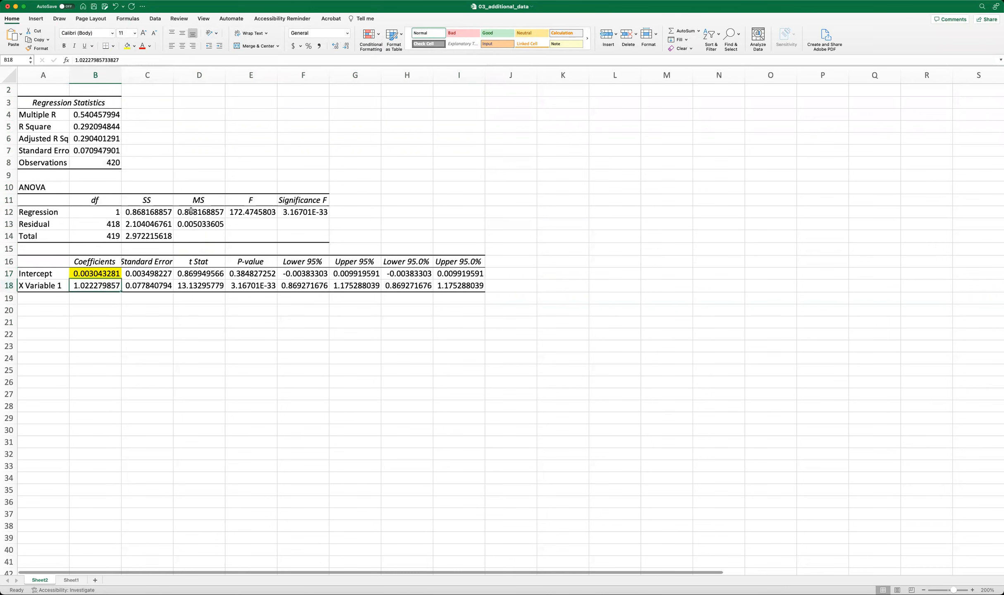
pyautogui.click(142, 45)
pyautogui.click(196, 272)
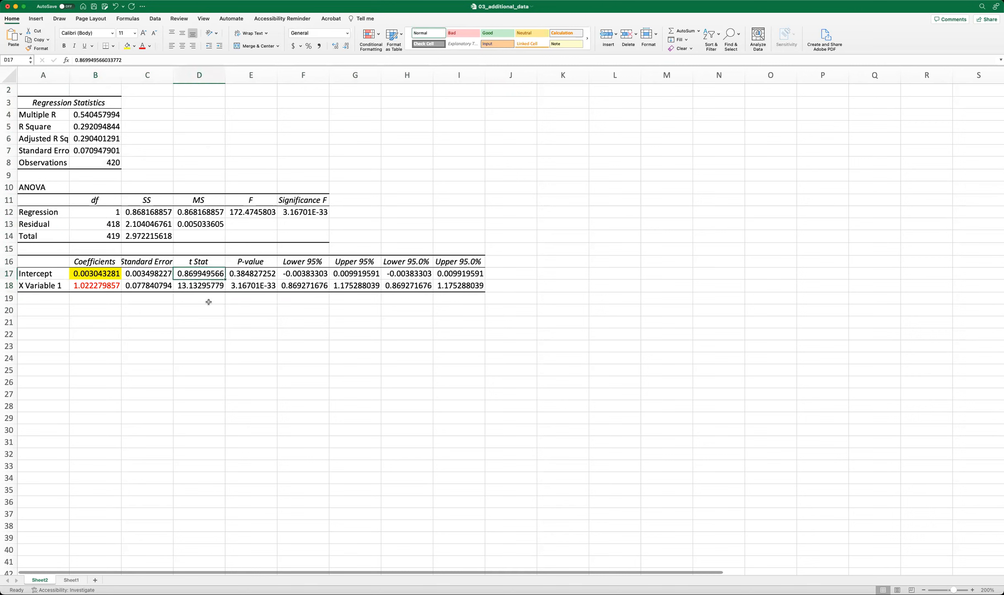